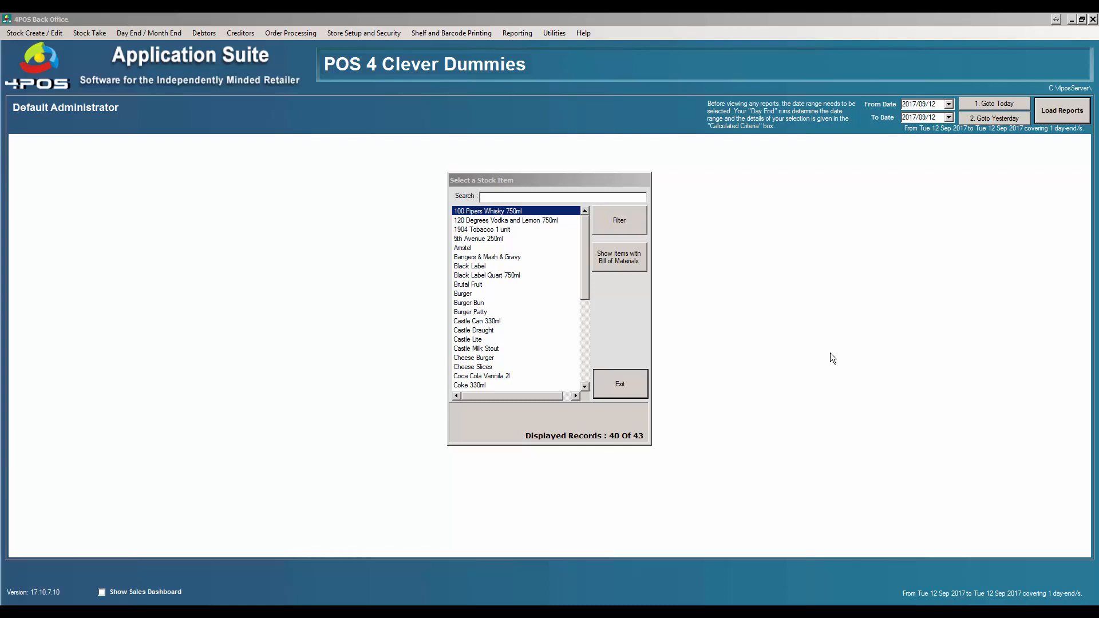
pyautogui.click(631, 380)
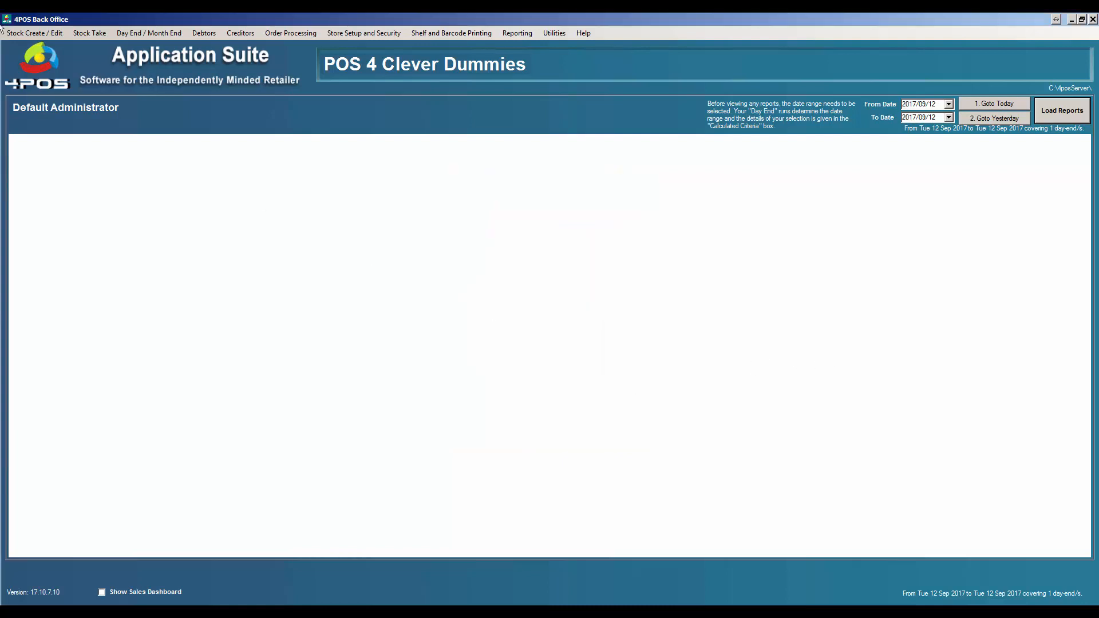
pyautogui.click(40, 36)
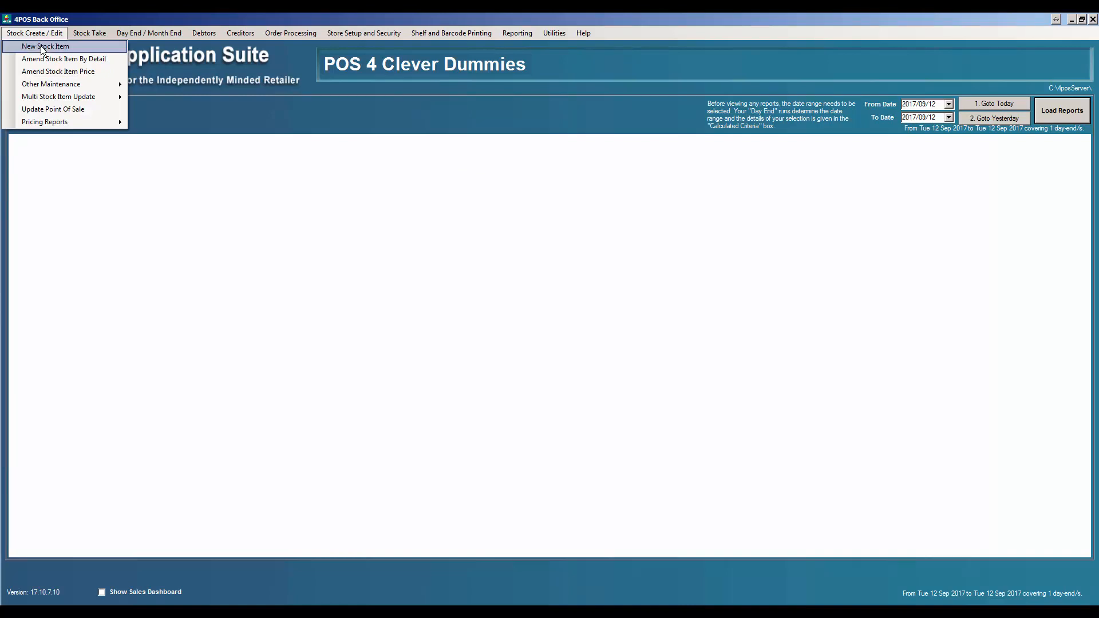
pyautogui.click(42, 48)
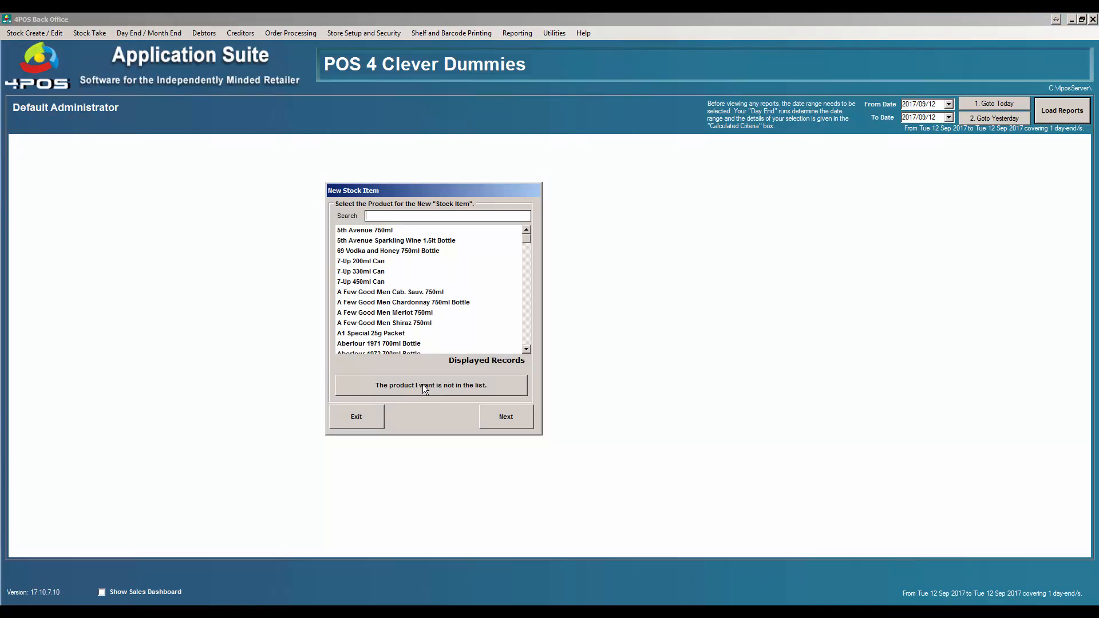
pyautogui.click(355, 418)
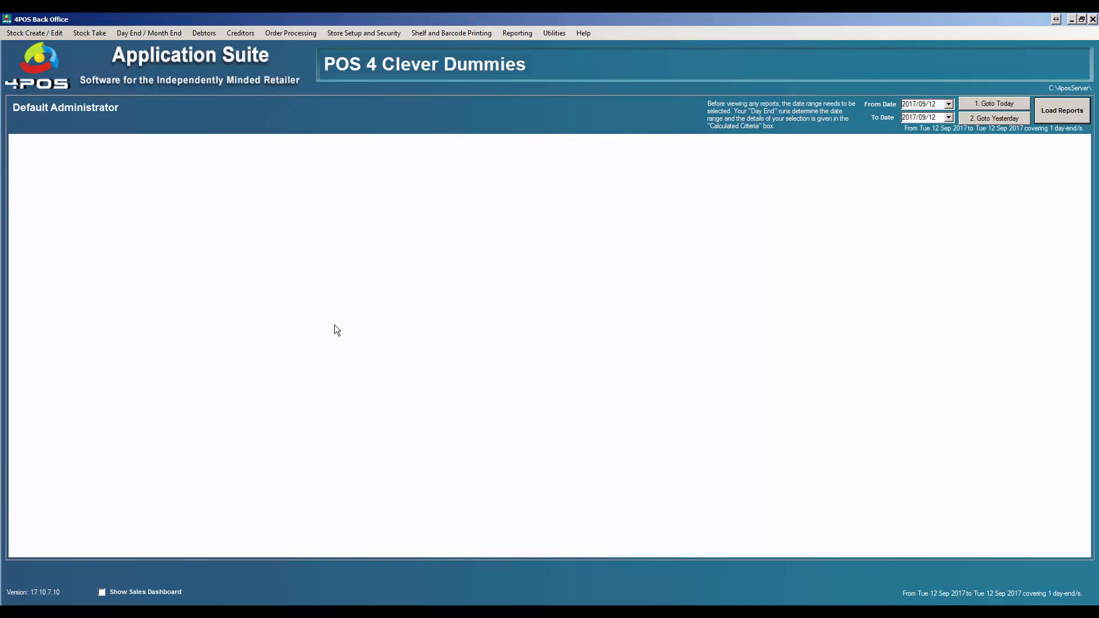
# Enable POS Learning Mode in the Point Of Sale Parameters and close the parameters.
pyautogui.click(349, 33)
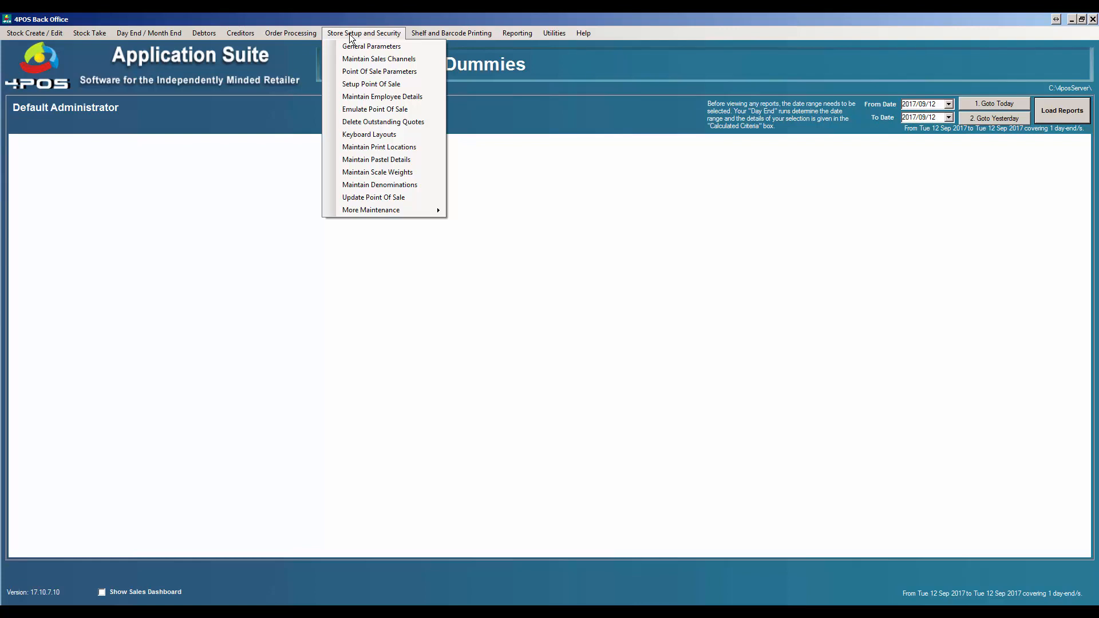
pyautogui.click(413, 72)
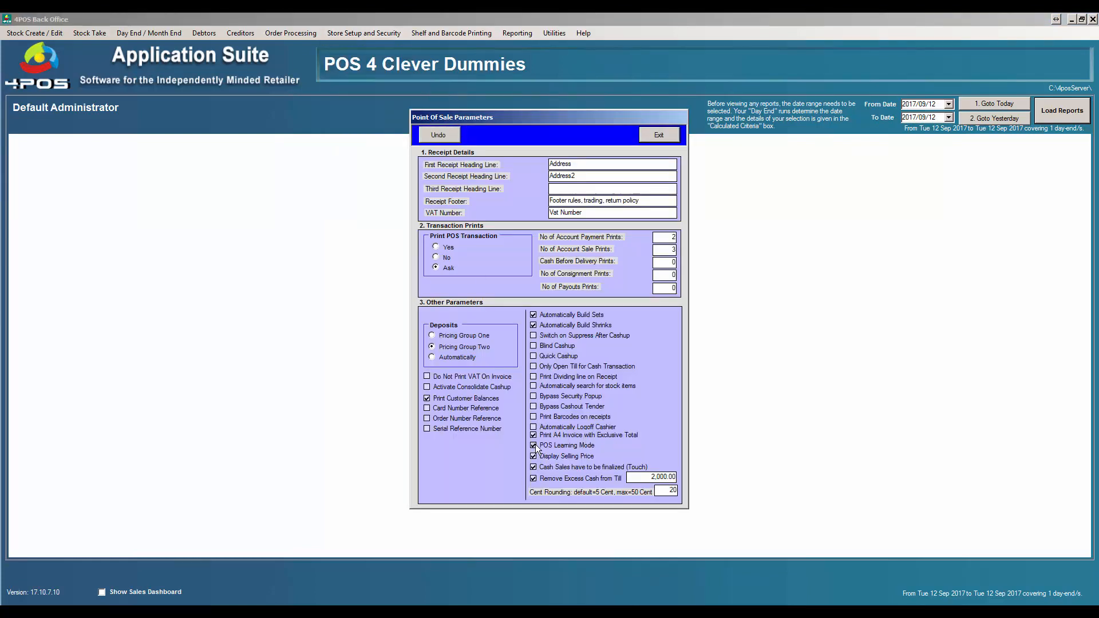
pyautogui.click(533, 447)
pyautogui.click(665, 137)
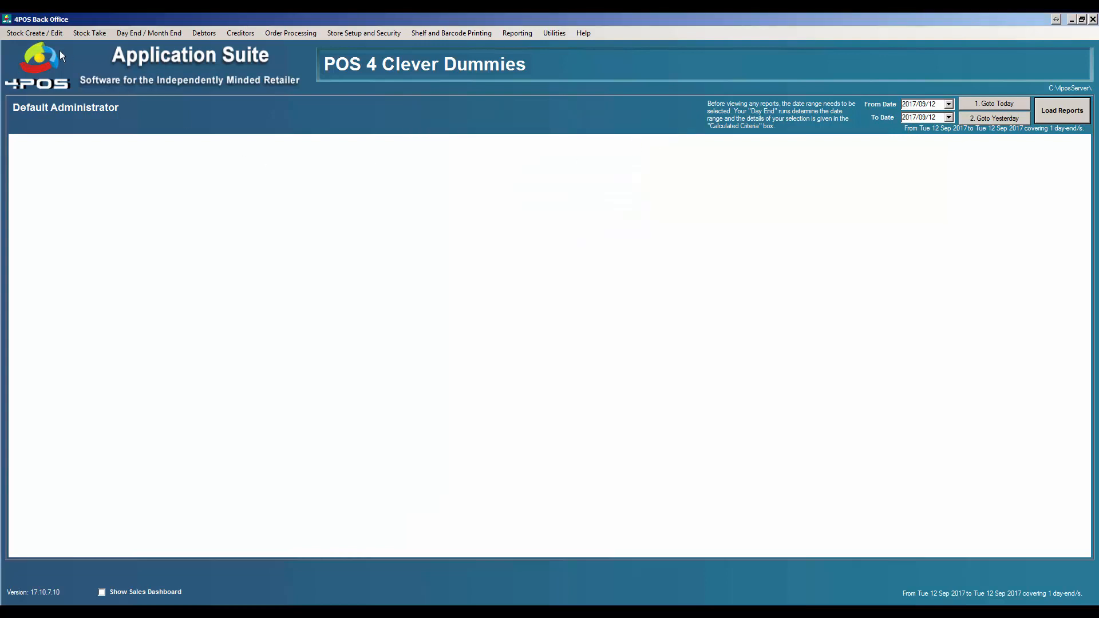
# Run a Point Of Sale update with the Update All option.
pyautogui.click(34, 33)
pyautogui.click(60, 110)
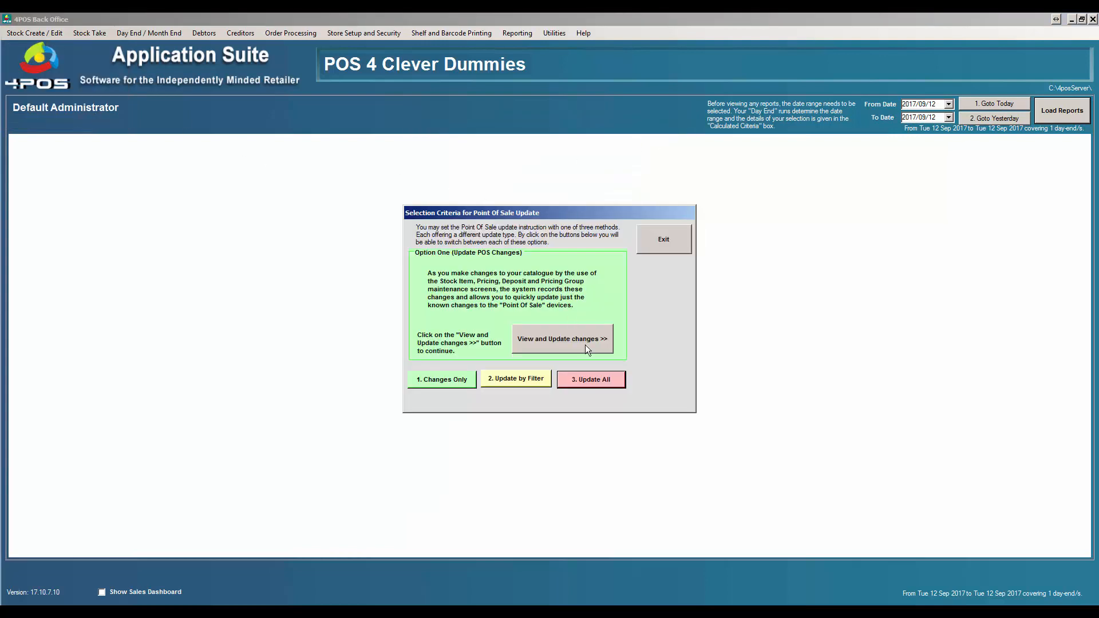
pyautogui.click(613, 380)
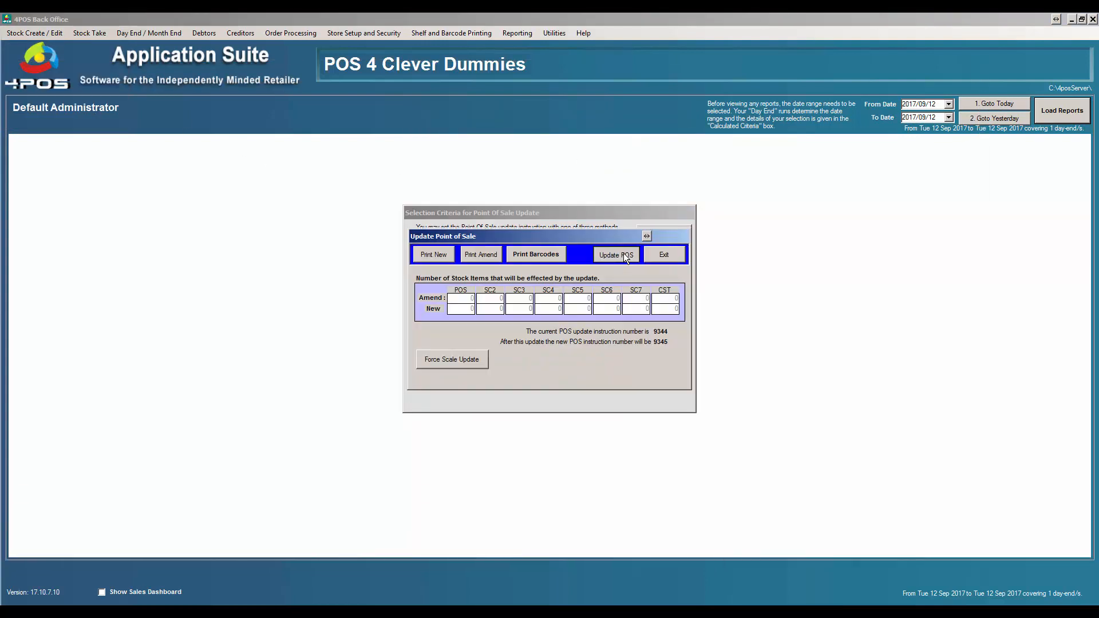
pyautogui.click(616, 254)
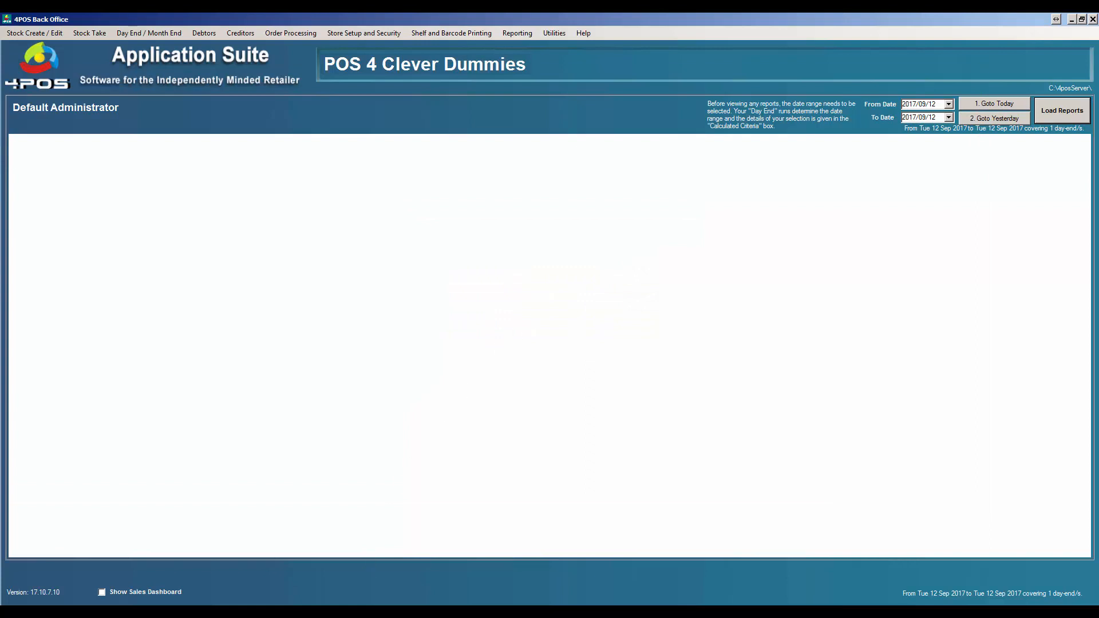
# Switch to 4POS Point Of Sale and enter the new product code 101.
pyautogui.click(340, 598)
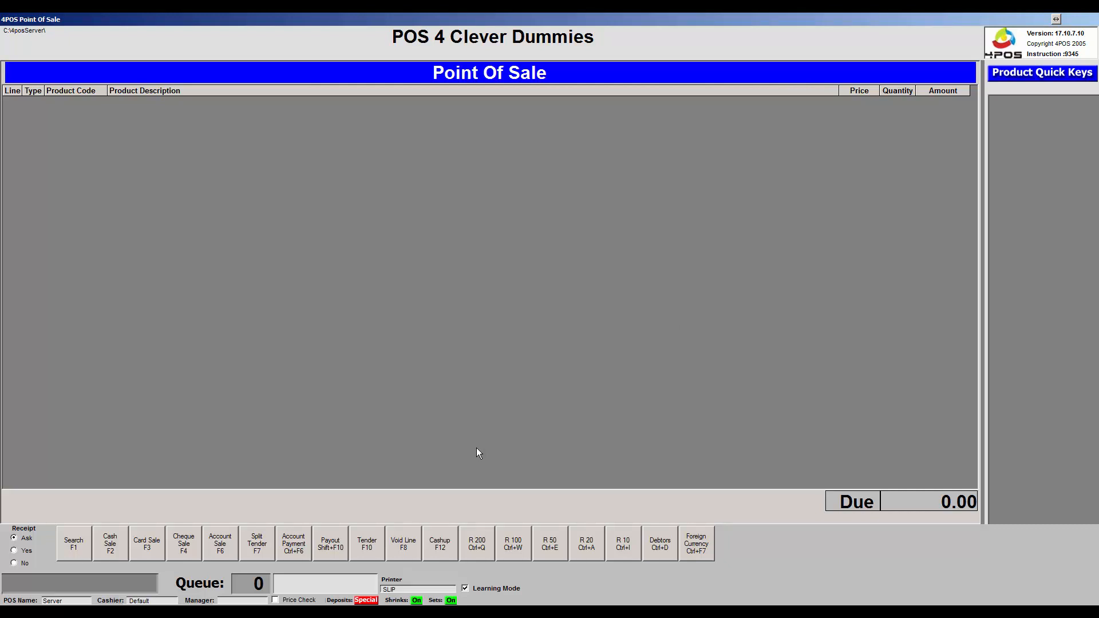
pyautogui.write('101')
pyautogui.press('Return')
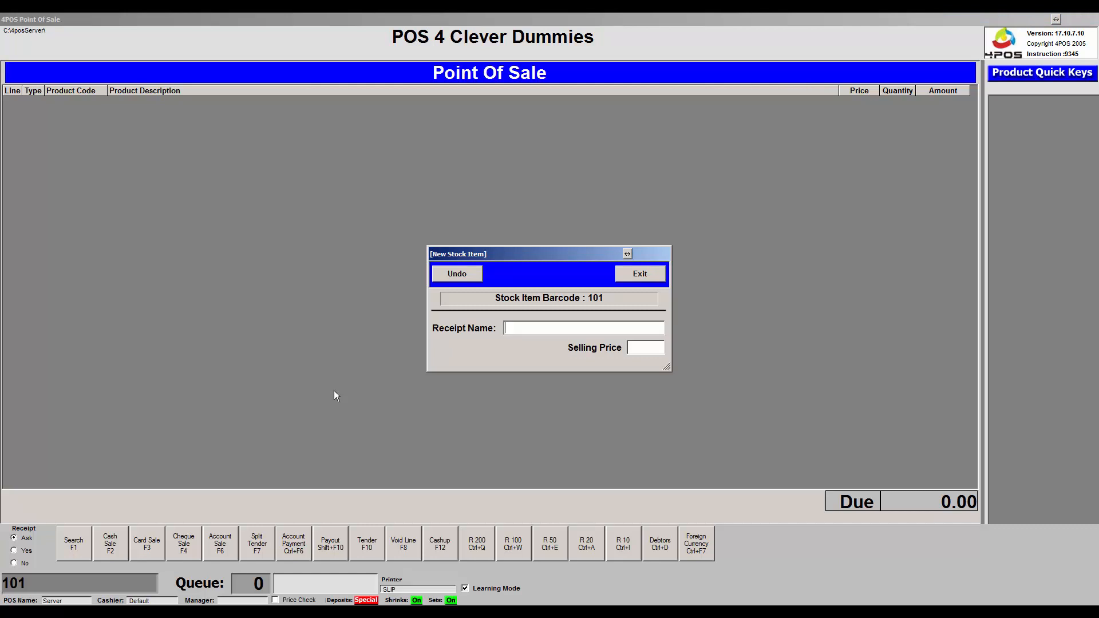
# Give the new stock item the receipt name "Testing Item from learning mode".
pyautogui.write('Testing Item from leartni n')
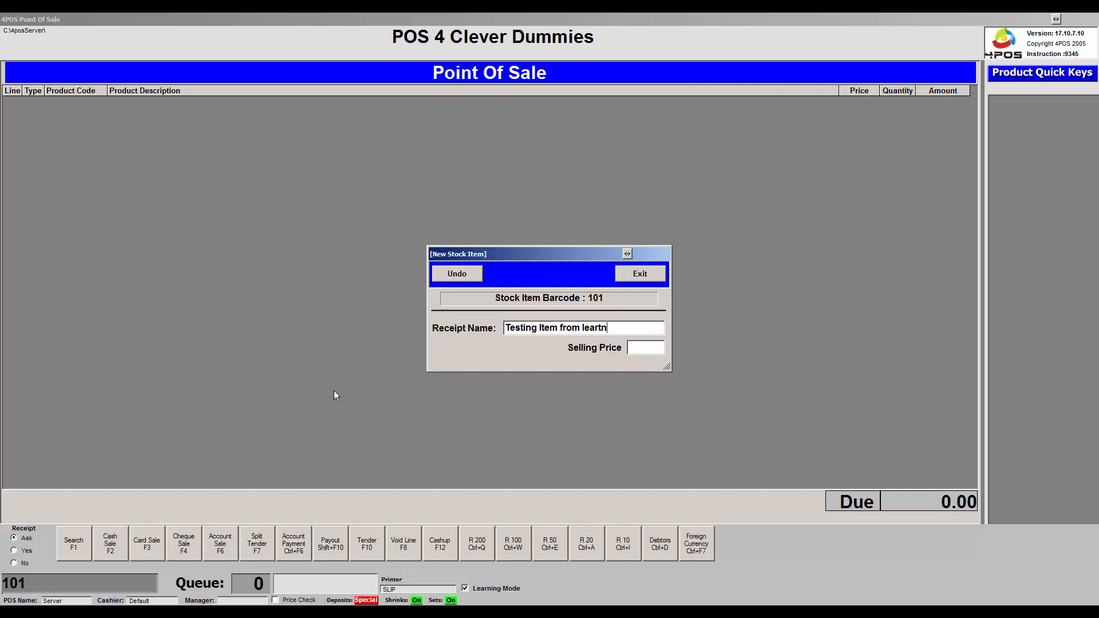
pyautogui.press('BackSpace')
pyautogui.press('BackSpace')
pyautogui.press('BackSpace')
pyautogui.press('BackSpace')
pyautogui.write('ning')
pyautogui.write('mode')
pyautogui.press('Return')
# Set the new stock item's selling price to 9.99 and add it to the sale.
pyautogui.write('1250')
pyautogui.press('BackSpace')
pyautogui.press('BackSpace')
pyautogui.press('BackSpace')
pyautogui.write('999')
pyautogui.press('Return')
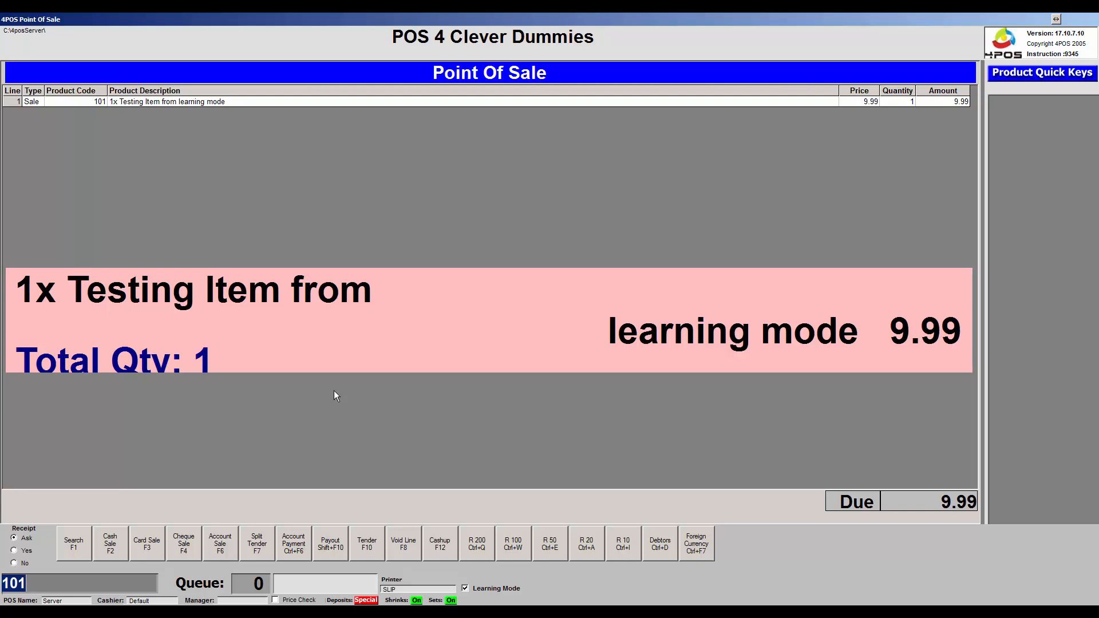
# Switch to 4POS Back Office and open the details of the stock item "Testing Item from learning mode".
pyautogui.press('F1')
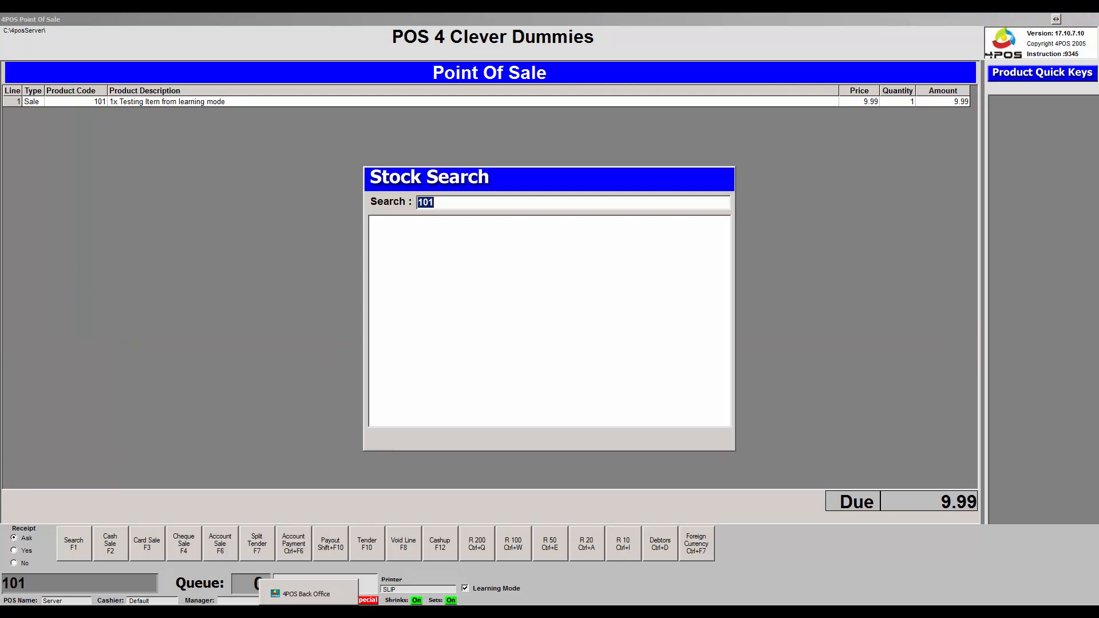
pyautogui.click(306, 593)
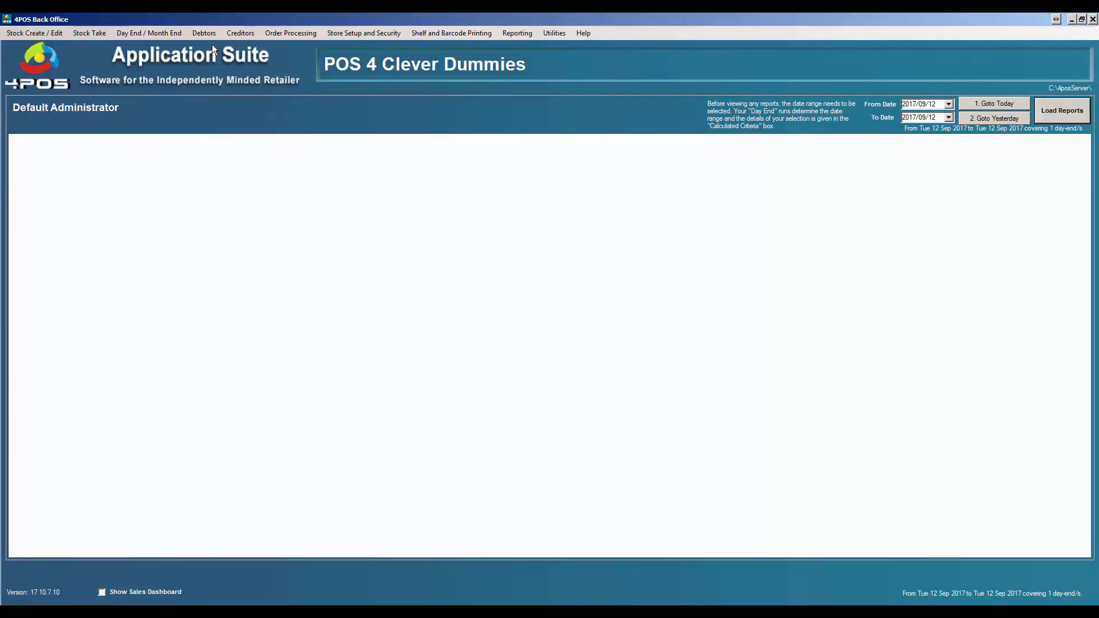
pyautogui.click(28, 33)
pyautogui.click(47, 72)
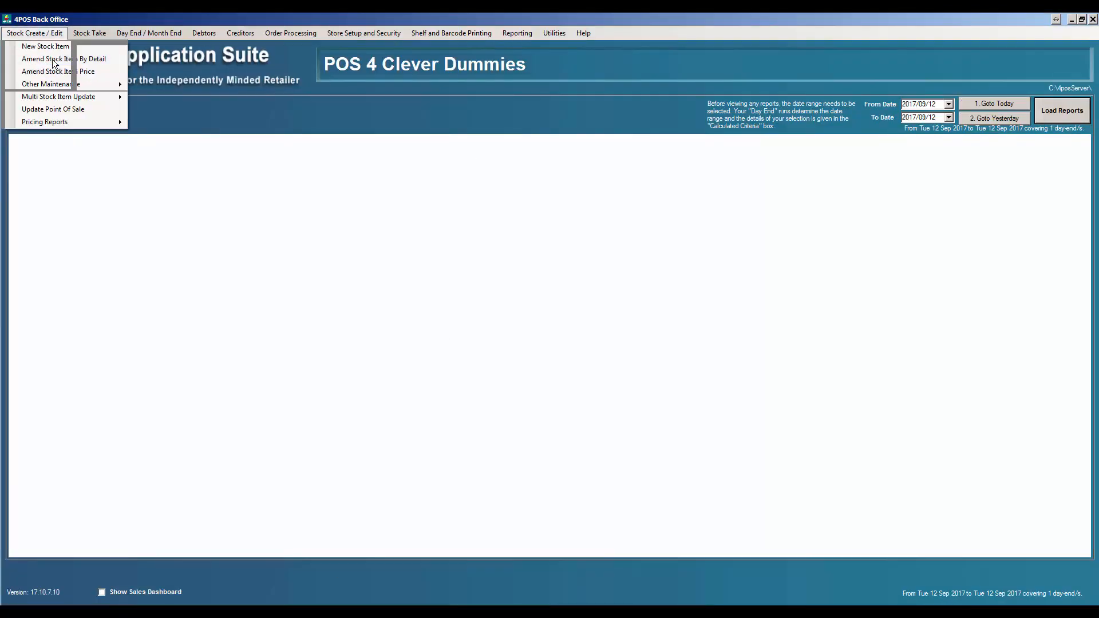
pyautogui.moveTo(585, 275); pyautogui.dragTo(587, 355)
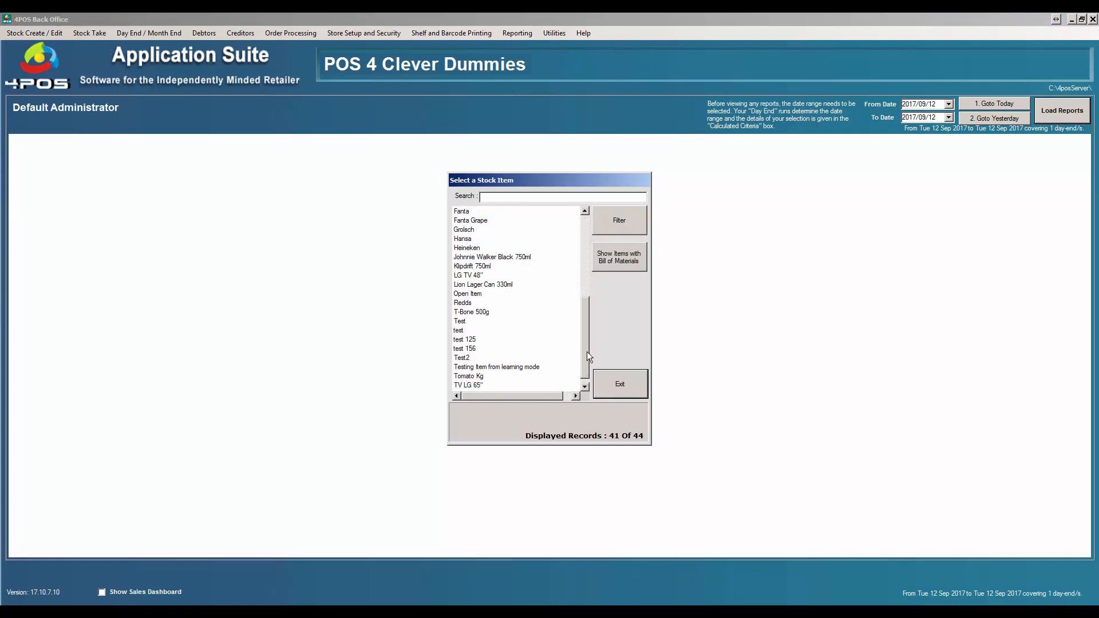
pyautogui.doubleClick(507, 366)
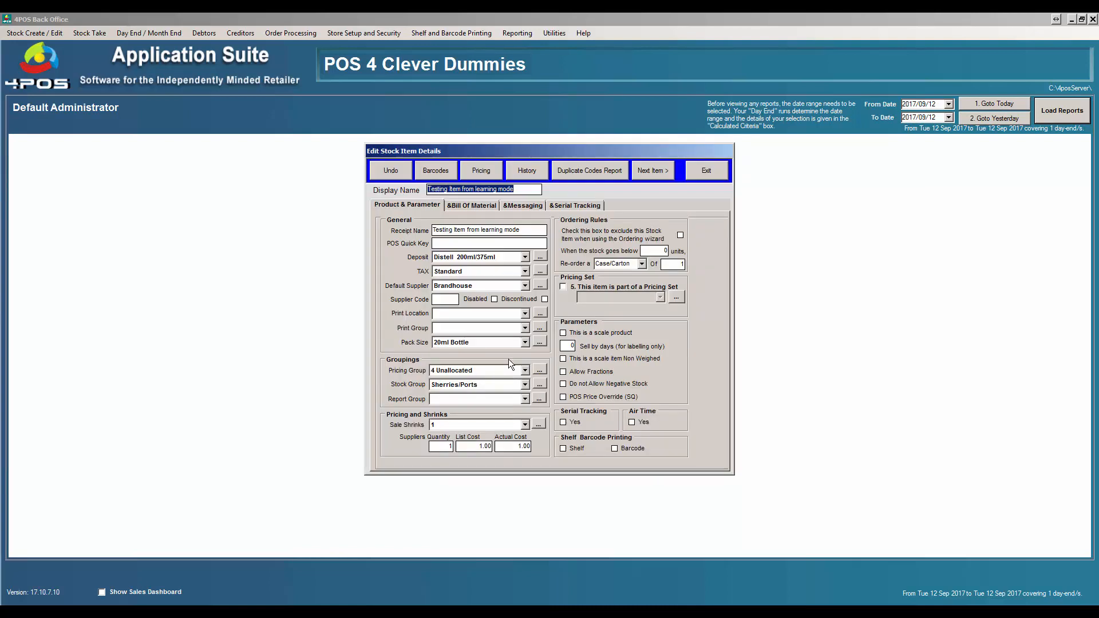
# Examine the stock item's pricing group options and its list cost.
pyautogui.click(526, 369)
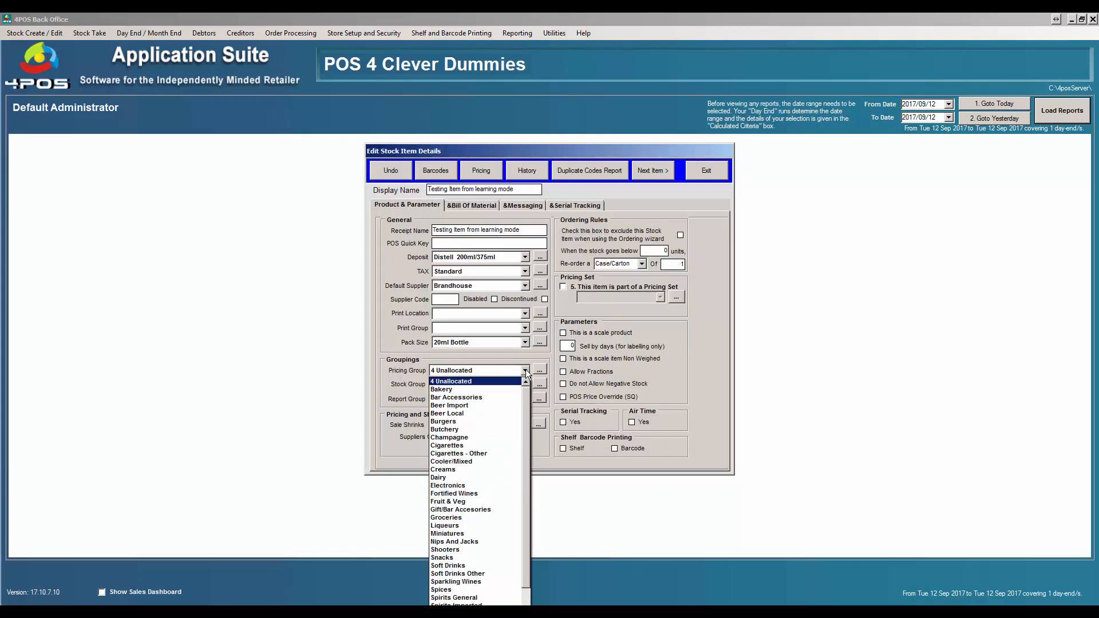
pyautogui.click(526, 370)
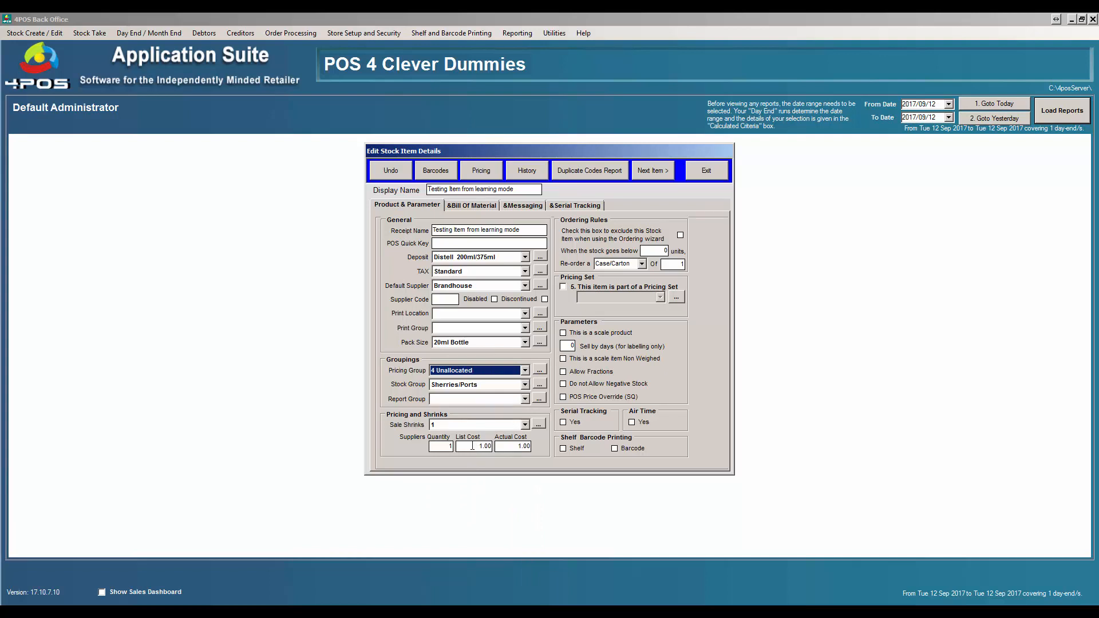
pyautogui.moveTo(476, 446); pyautogui.dragTo(494, 447)
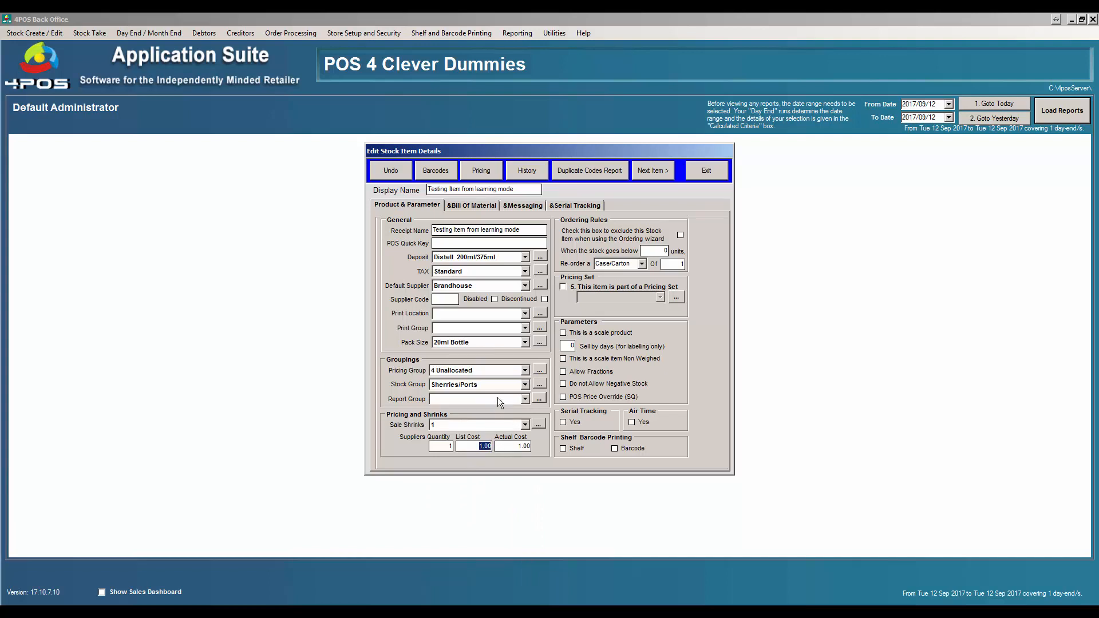
# Set the stock item's override price to 4.56 in its pricing, and close the pricing and item selection.
pyautogui.click(495, 172)
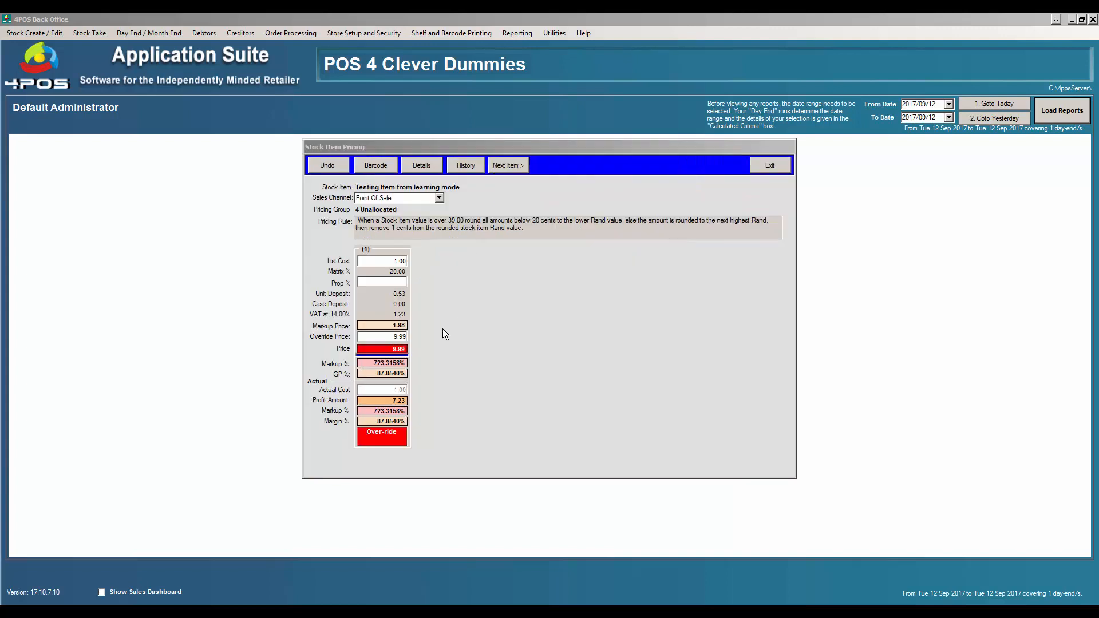
pyautogui.click(390, 338)
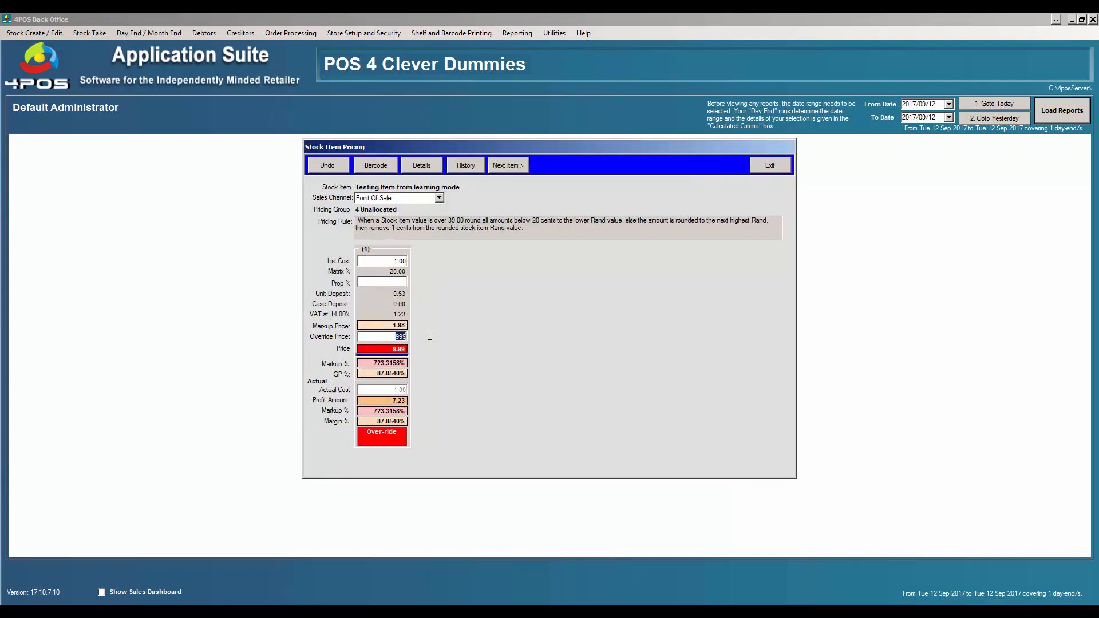
pyautogui.write('456')
pyautogui.press('Return')
pyautogui.click(775, 169)
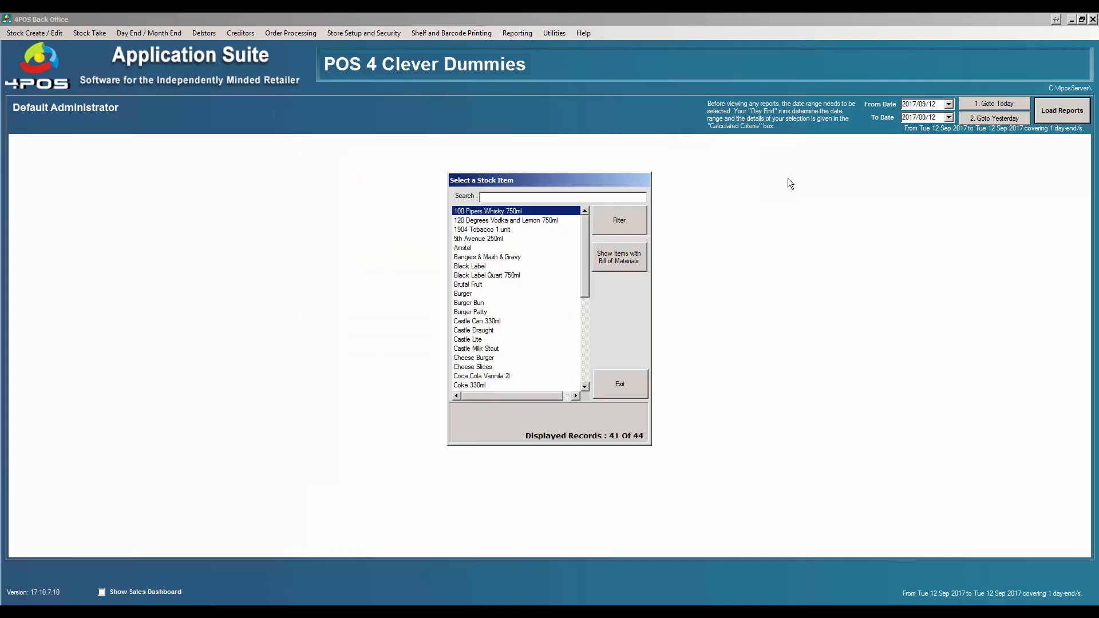
pyautogui.click(620, 384)
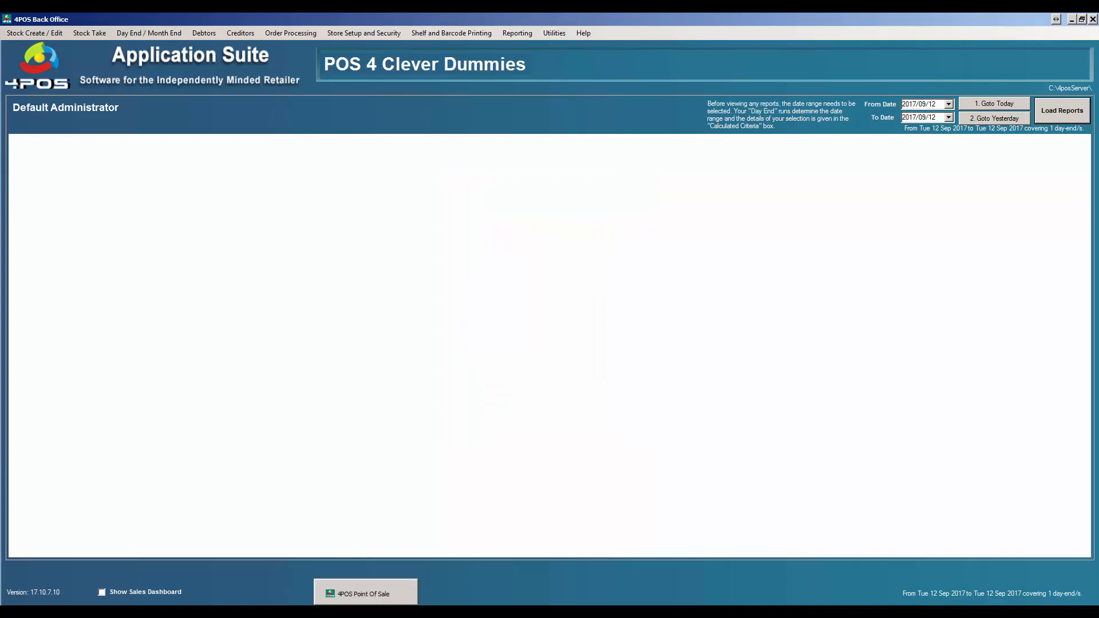
# Switch to 4POS Point Of Sale and search the stock for "learn" twice, closing the search each time.
pyautogui.click(366, 596)
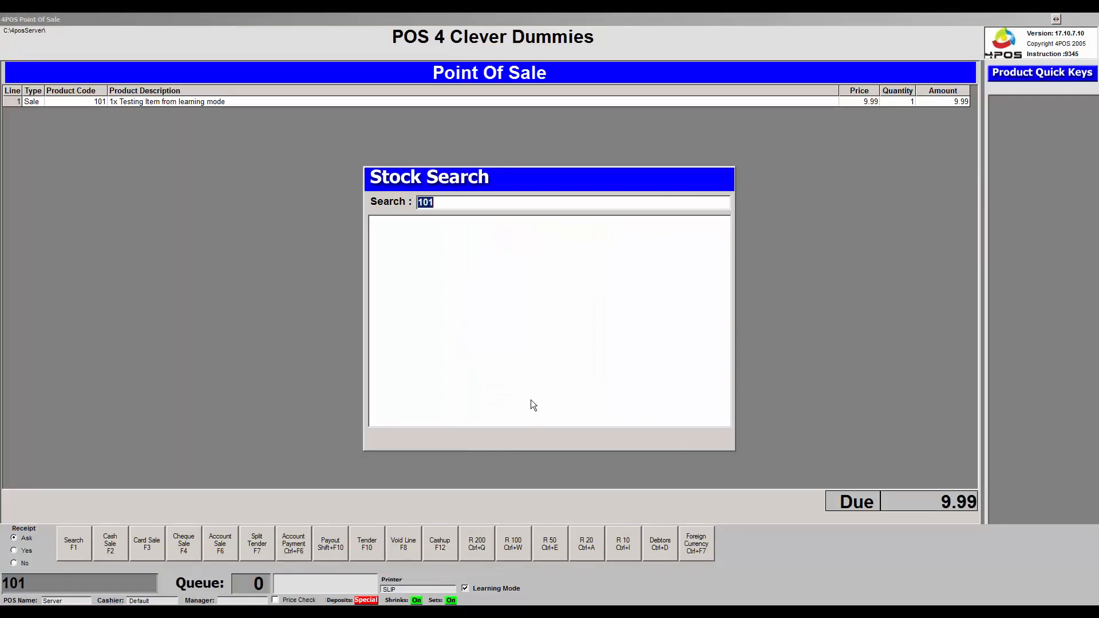
pyautogui.press('BackSpace')
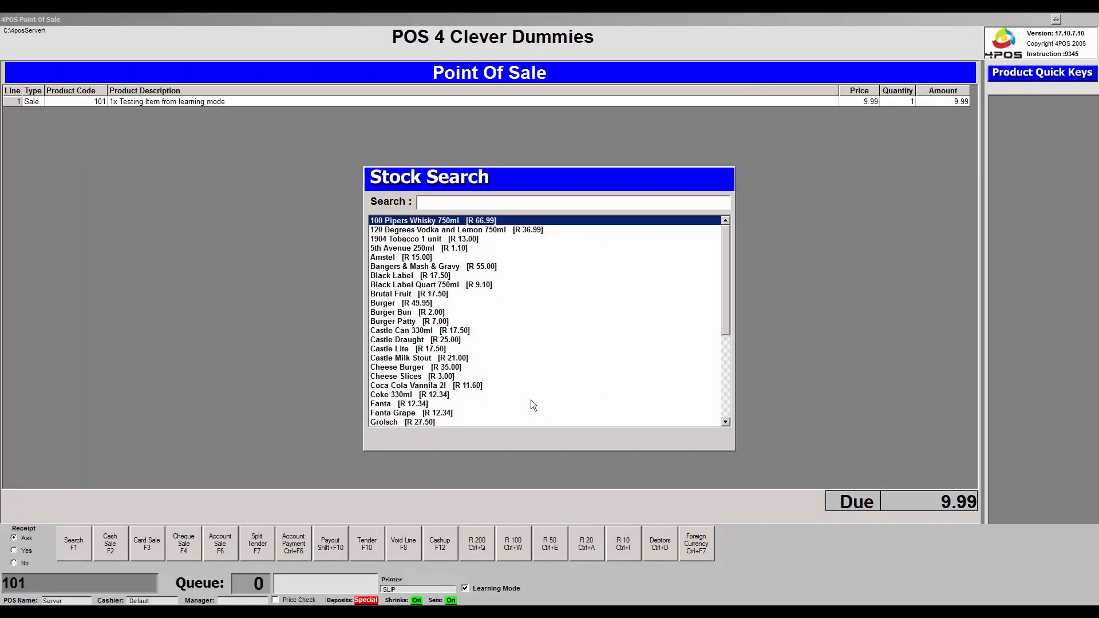
pyautogui.write('learn')
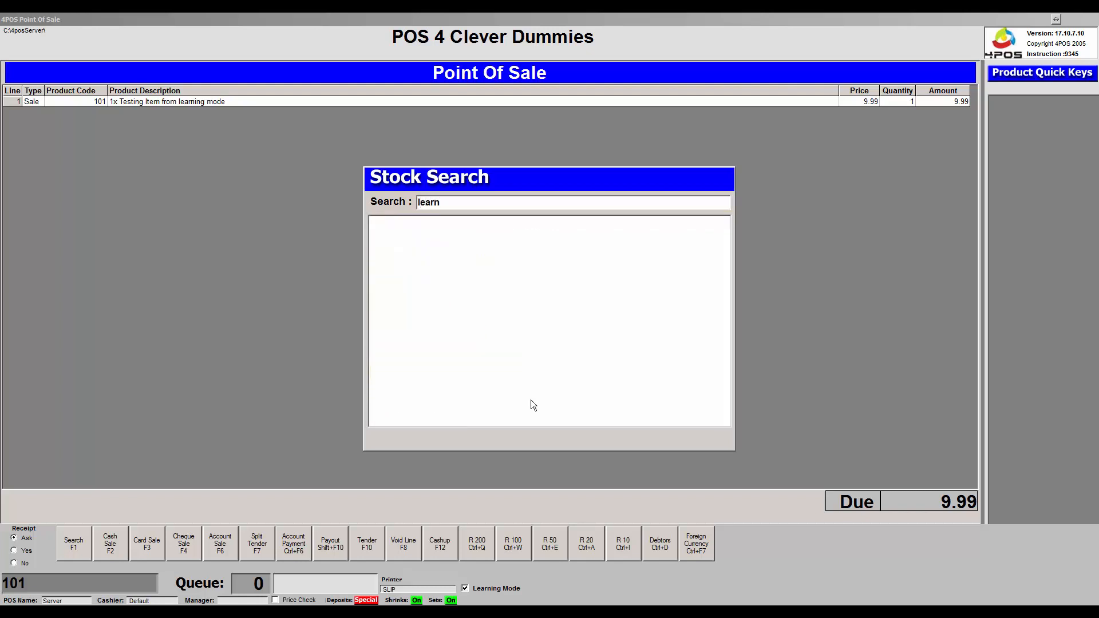
pyautogui.press('Escape')
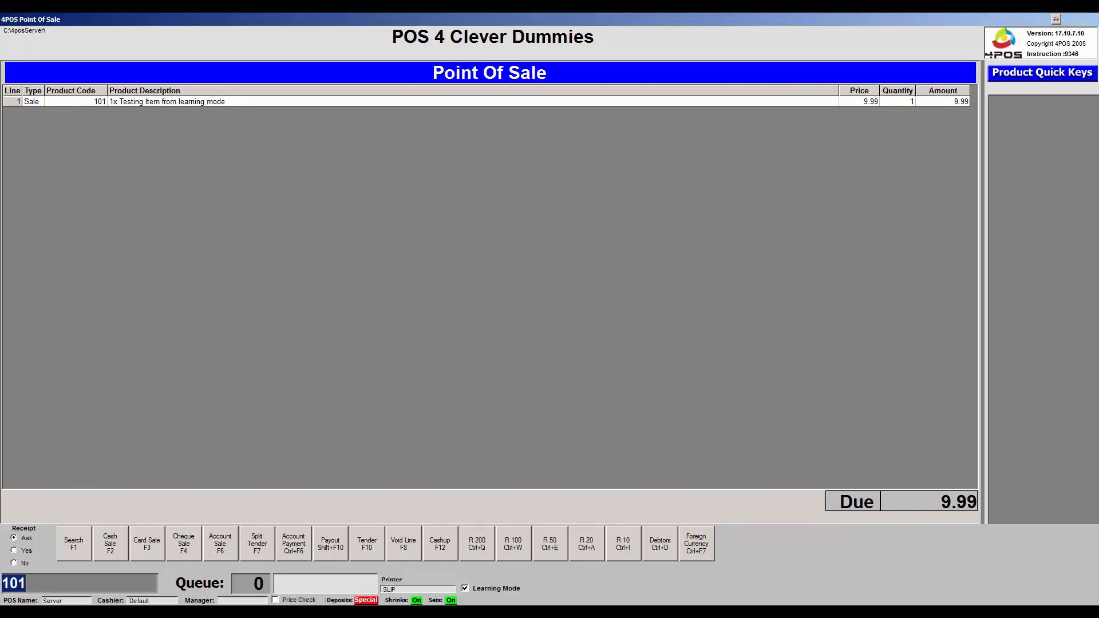
pyautogui.press('F1')
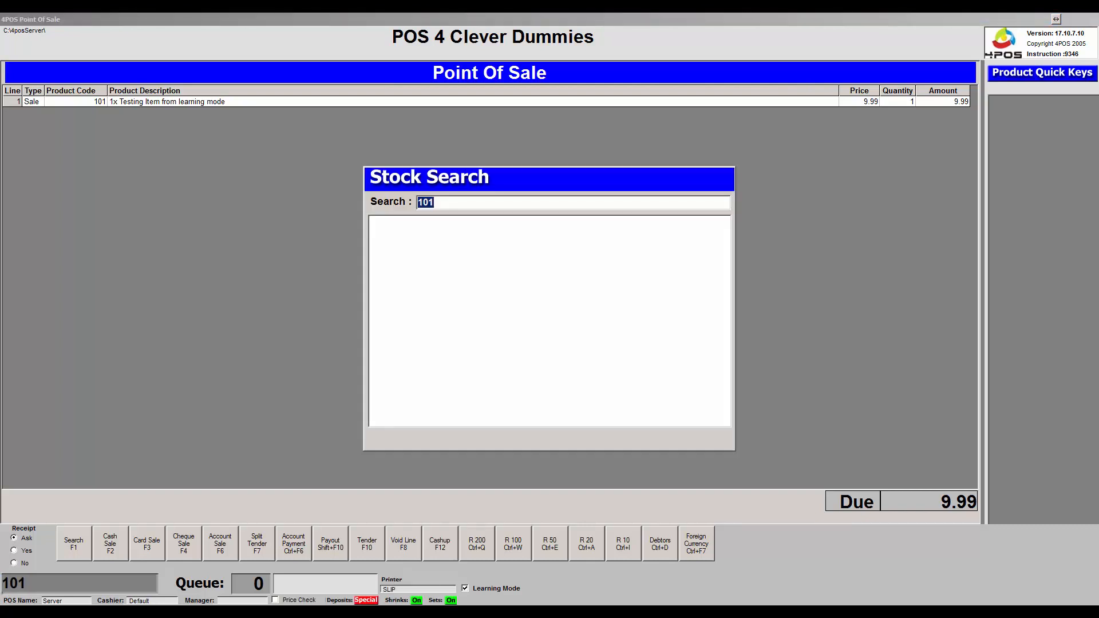
pyautogui.write('learn')
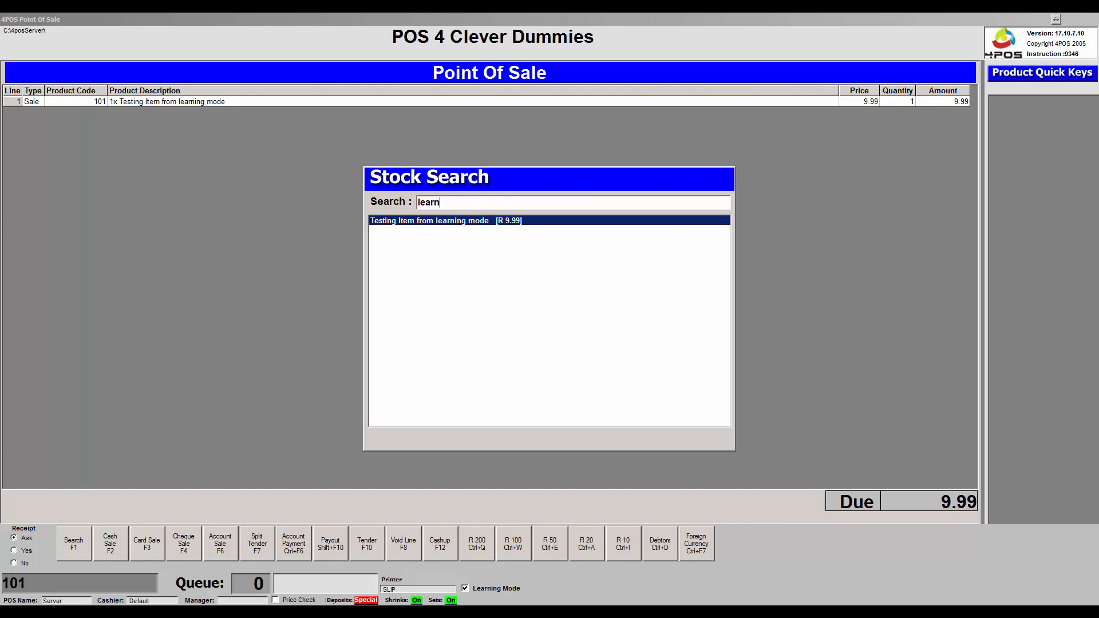
pyautogui.press('Escape')
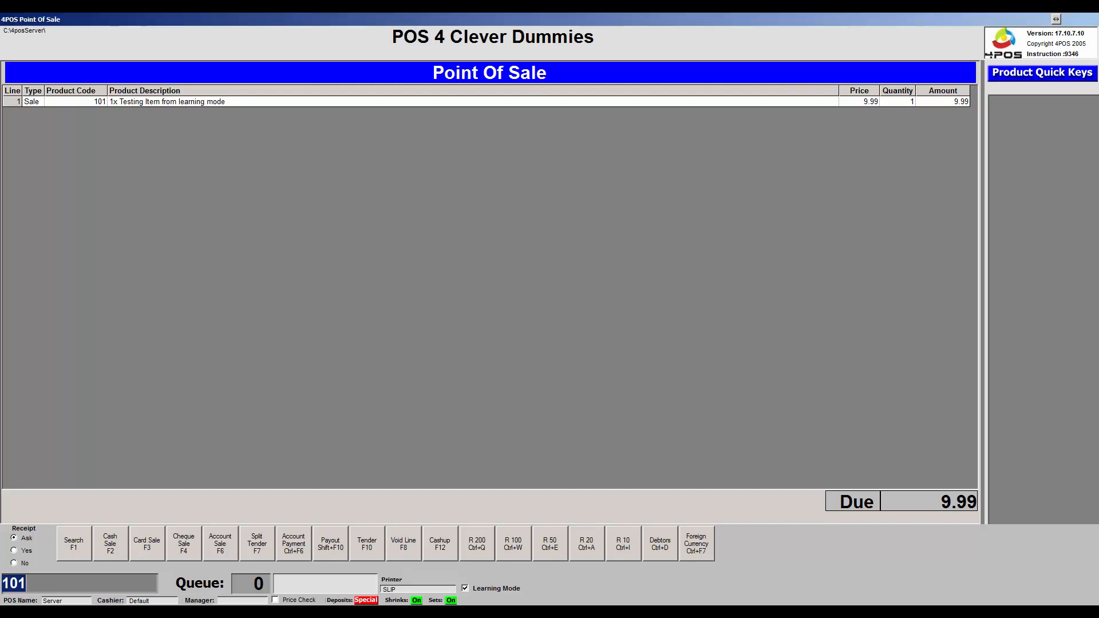